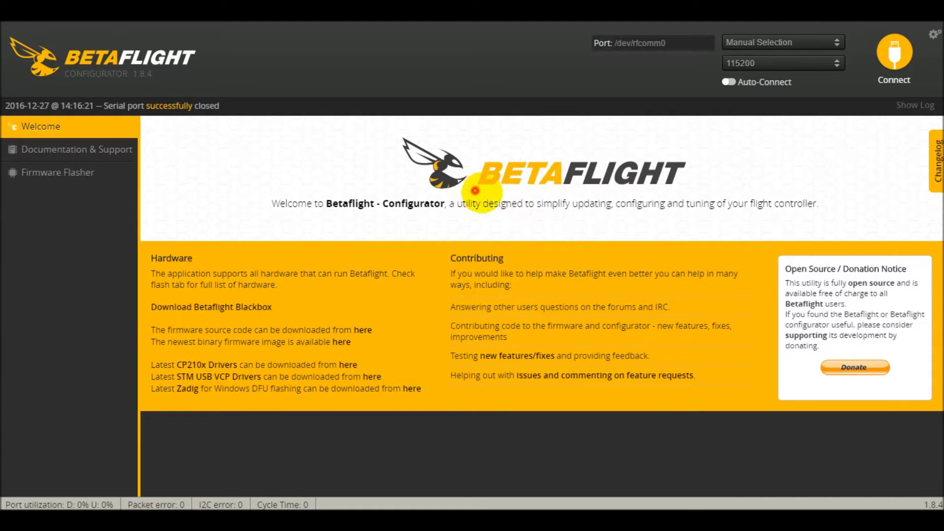
Connect to the flight controller on COM4 at 115200 and bring up the Ports page.
mouse_move(484, 197)
mouse_down()
mouse_move(671, 175)
mouse_move(467, 183)
mouse_move(692, 200)
mouse_up()
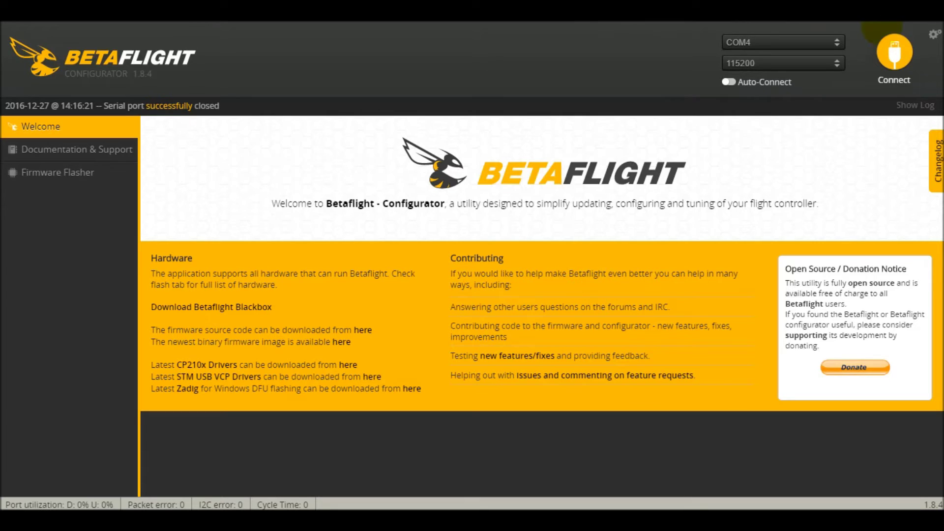
click(892, 47)
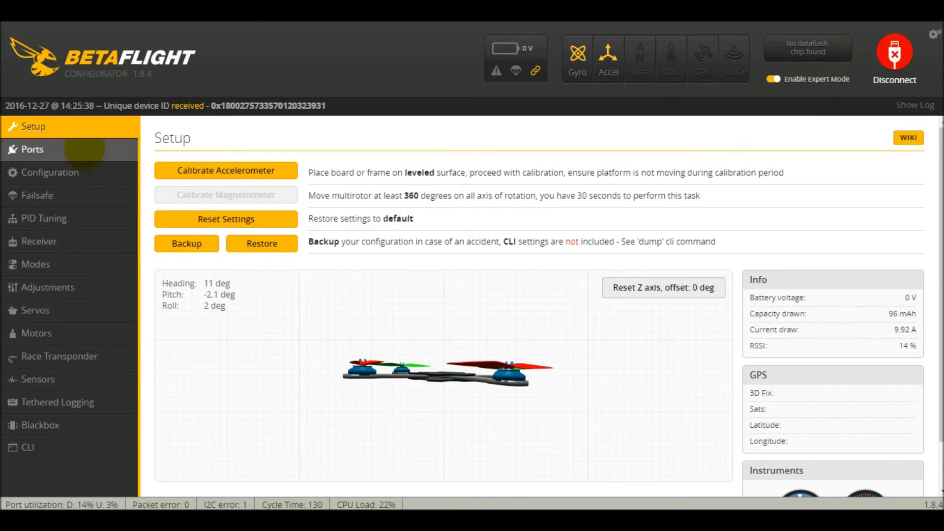
click(84, 148)
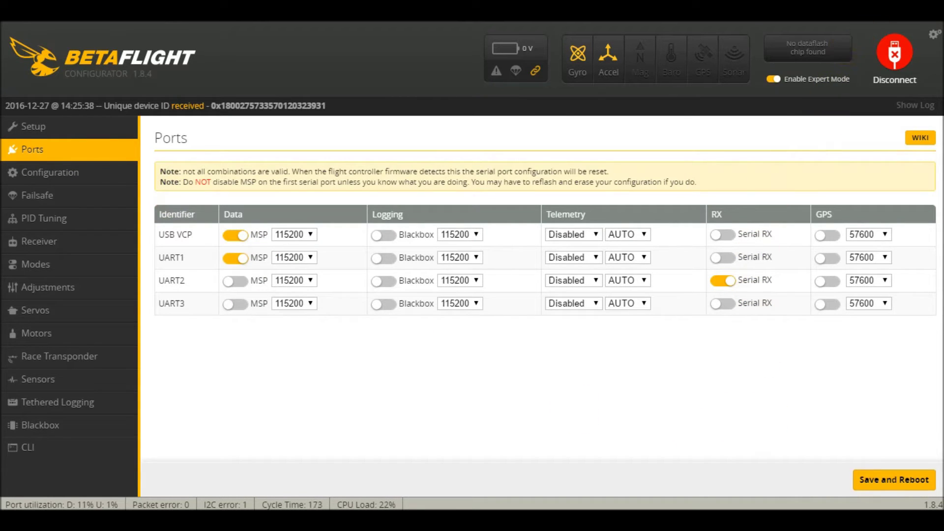
Highlight the UART2 port and its enabled Serial RX toggle.
click(164, 292)
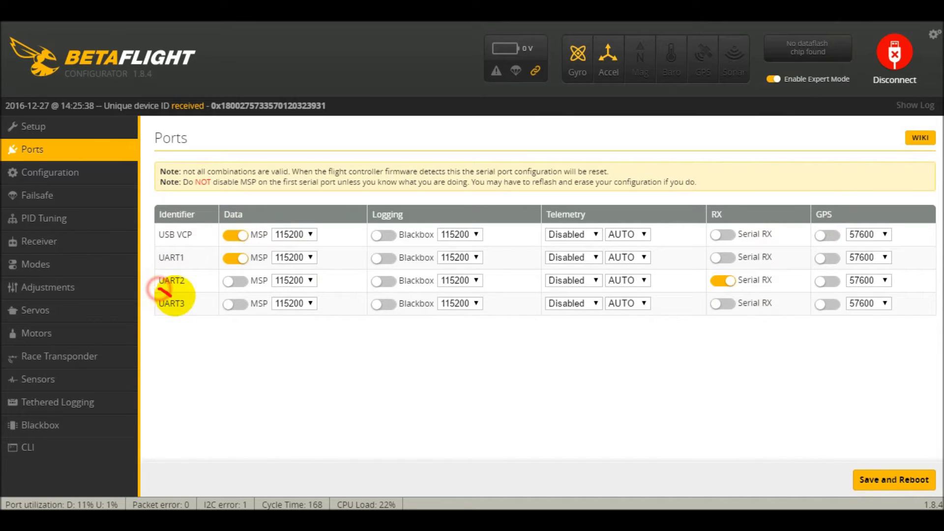
mouse_move(170, 297)
mouse_down()
mouse_move(178, 285)
mouse_move(168, 257)
mouse_move(162, 305)
mouse_up()
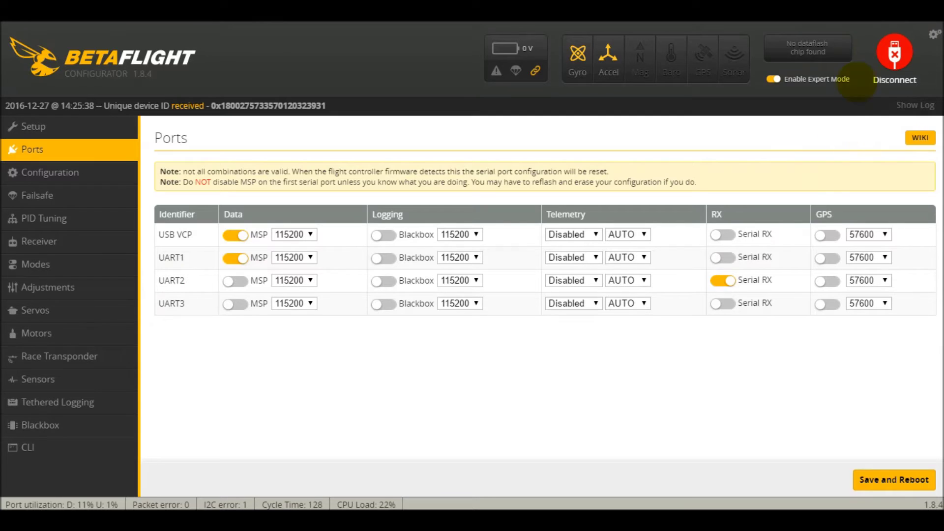
mouse_move(716, 270)
mouse_down()
mouse_move(721, 296)
mouse_move(767, 289)
mouse_move(727, 257)
mouse_move(699, 274)
mouse_up()
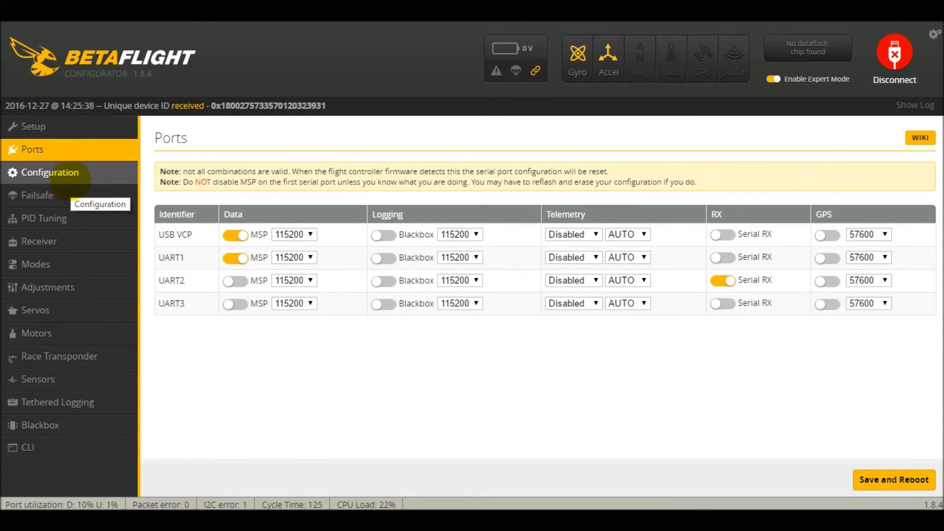
In Configuration, keep the BRUSHED motor protocol and set Minimum Throttle back to 1020.
click(71, 180)
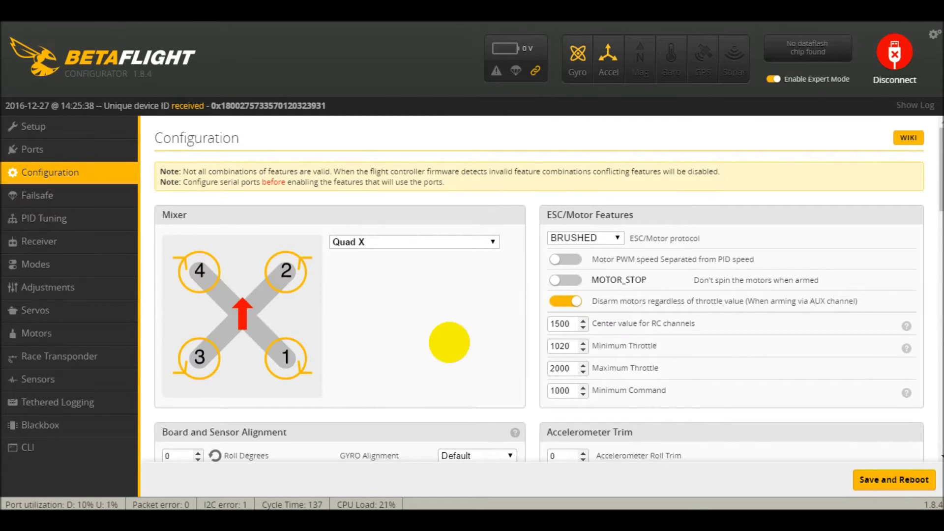
scroll(447, 341, down, 2)
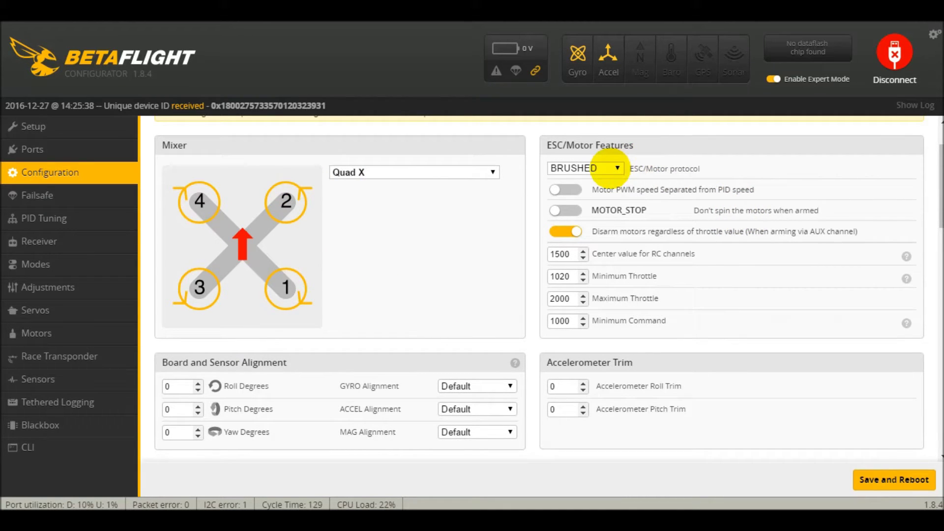
click(609, 168)
click(609, 167)
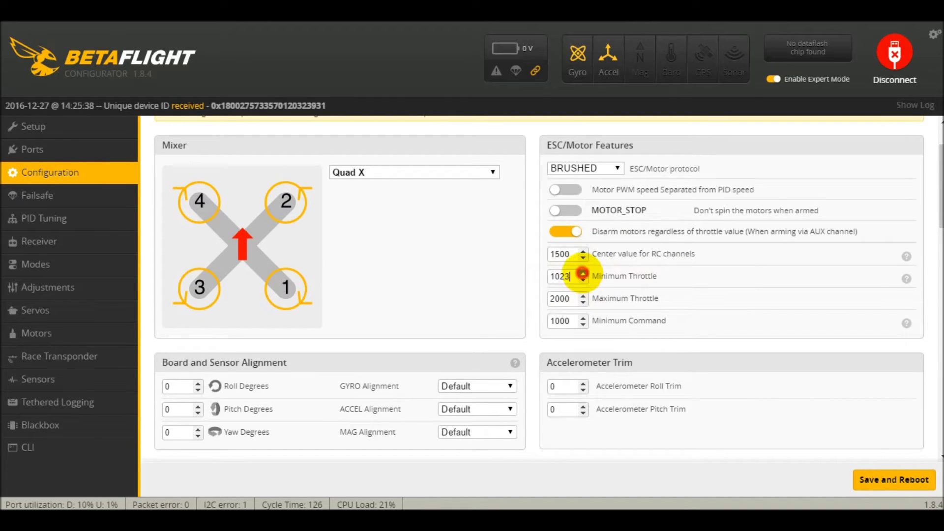
click(582, 273)
click(582, 273)
click(583, 278)
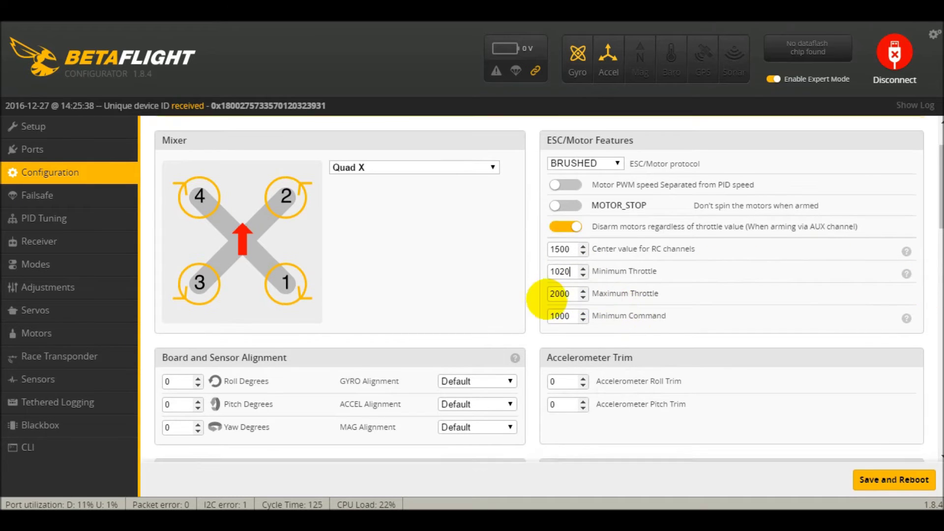
Scroll through the remaining Configuration sections.
scroll(531, 295, down, 3)
scroll(545, 229, down, 3)
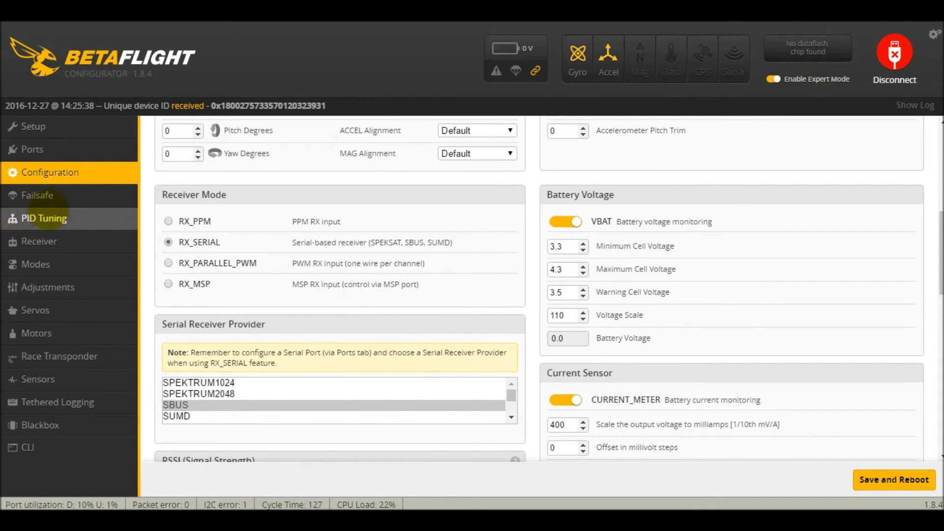
scroll(385, 344, down, 2)
scroll(387, 334, down, 2)
scroll(170, 312, down, 6)
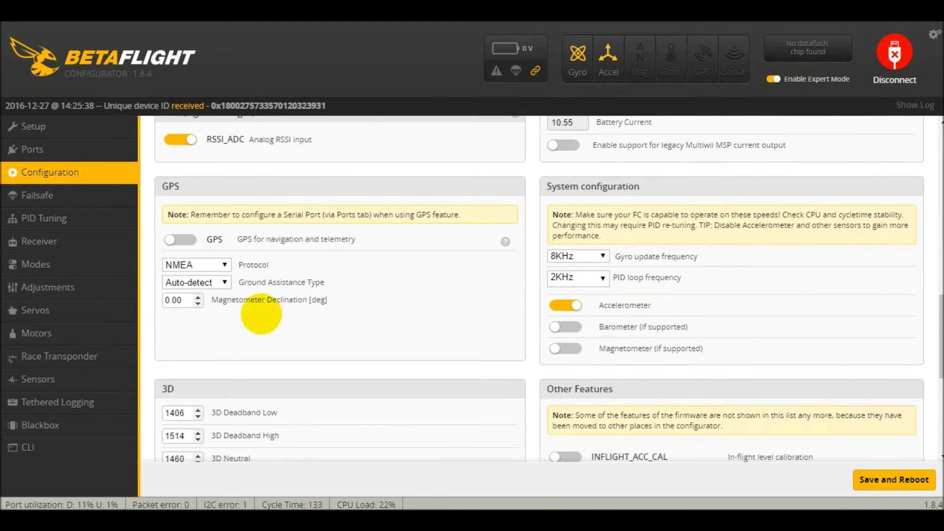
scroll(174, 311, down, 2)
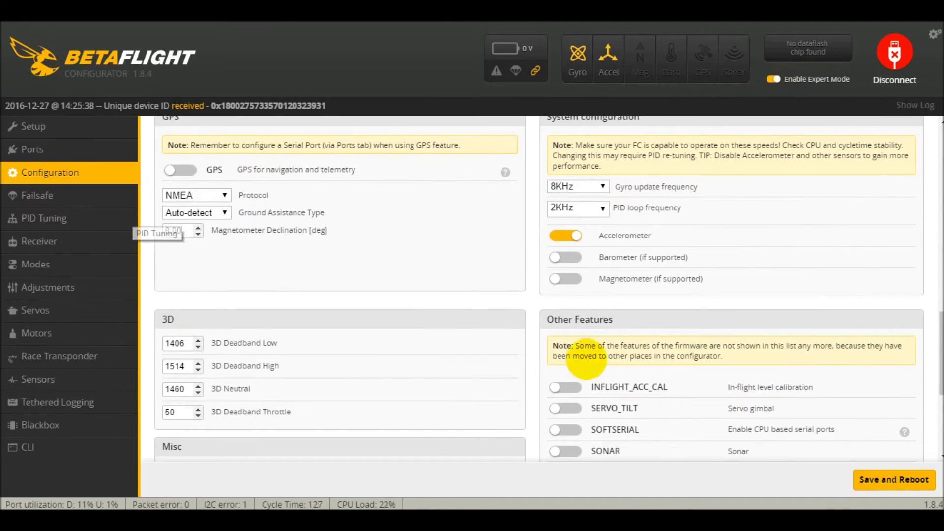
scroll(509, 320, down, 5)
Review the Failsafe channel fallback and Stage 2 settings, then view PID Tuning and Receiver.
click(87, 187)
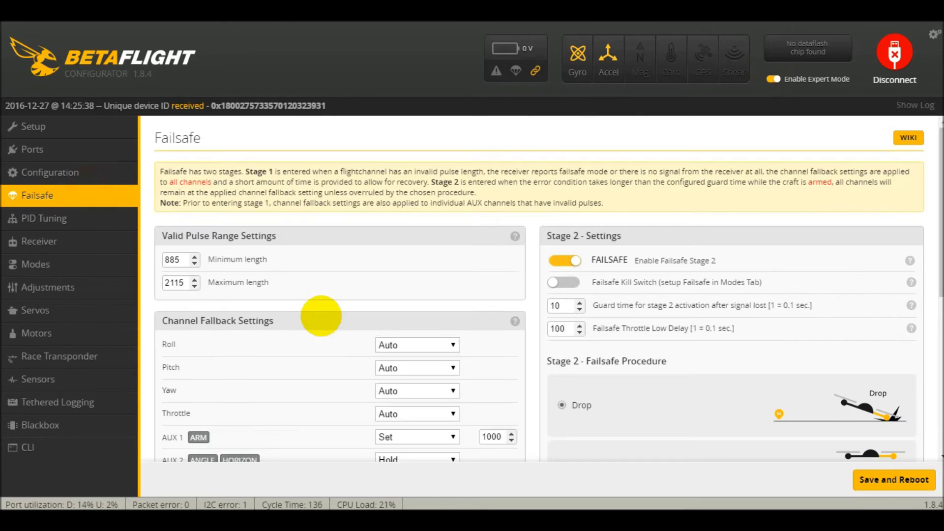
scroll(354, 242, down, 2)
scroll(357, 318, down, 1)
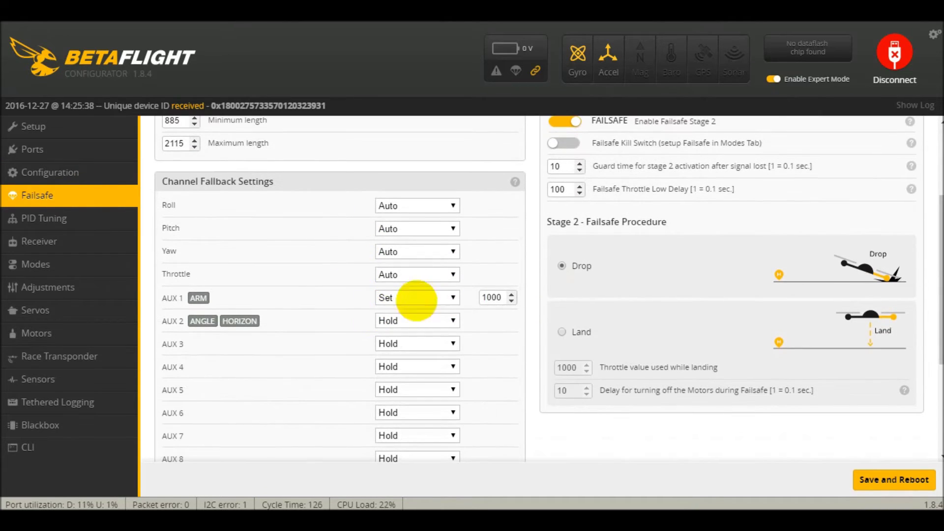
mouse_move(501, 313)
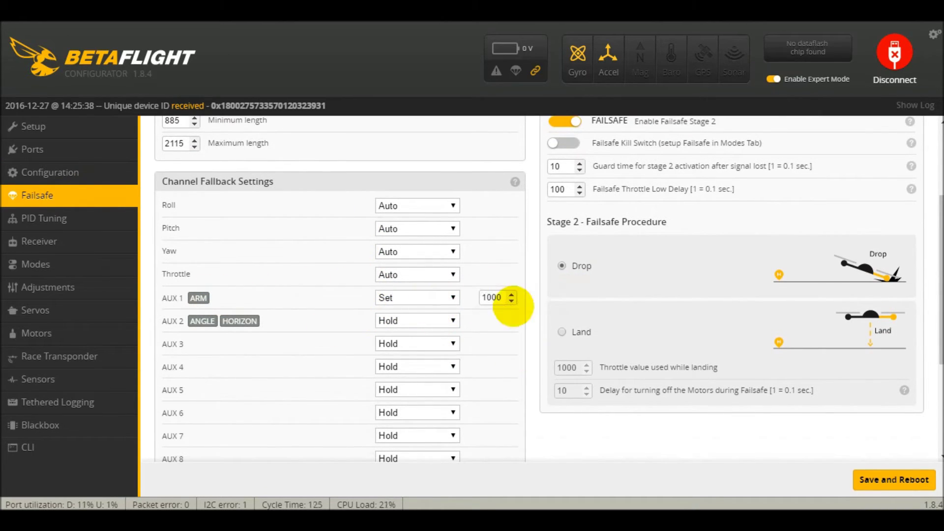
scroll(559, 295, up, 2)
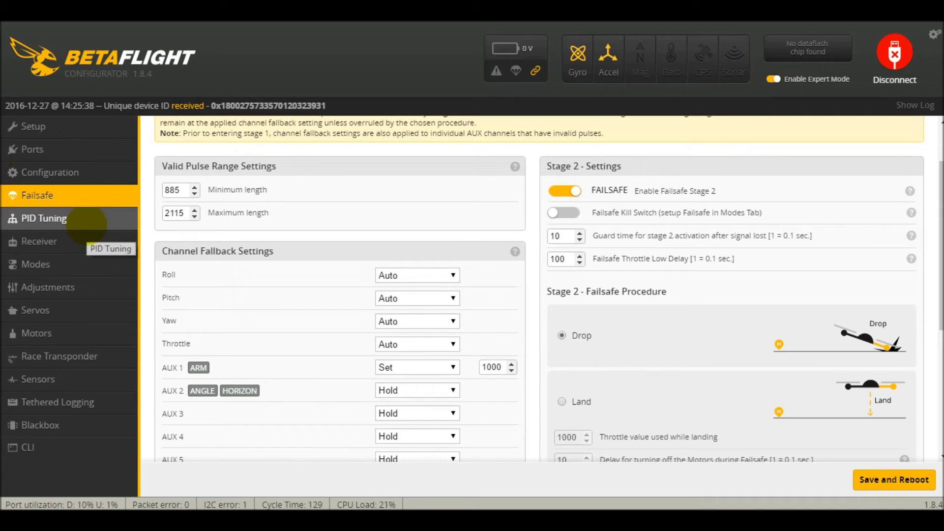
click(86, 225)
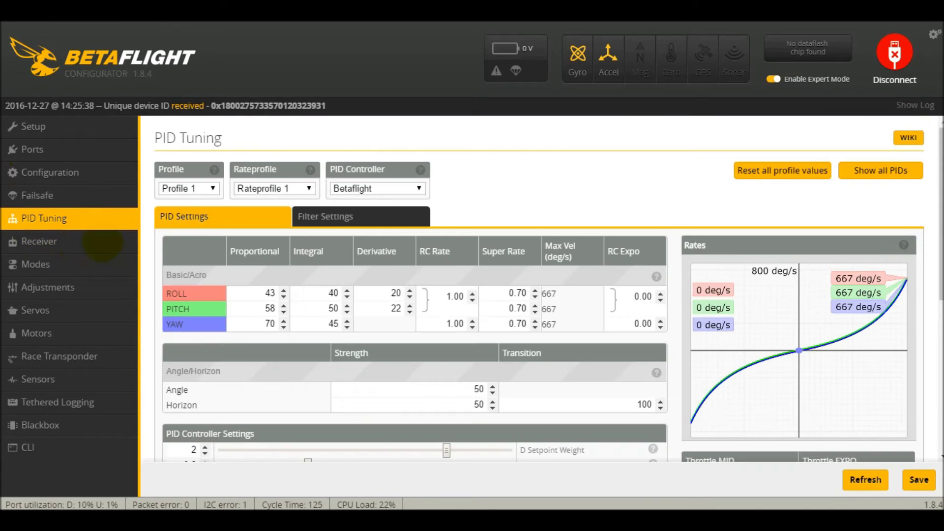
click(102, 242)
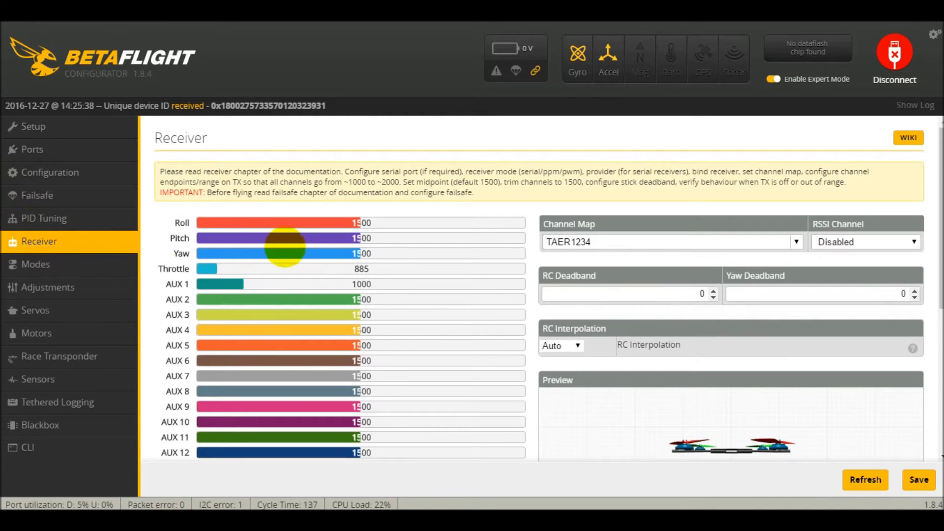
Check the receiver channel bars and highlight the TAER1234 channel map.
scroll(596, 285, down, 2)
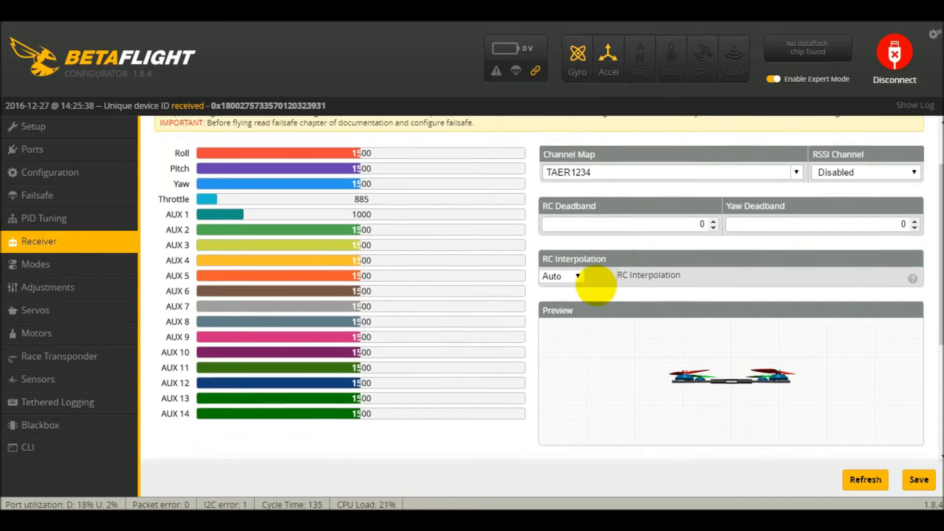
scroll(580, 260, up, 2)
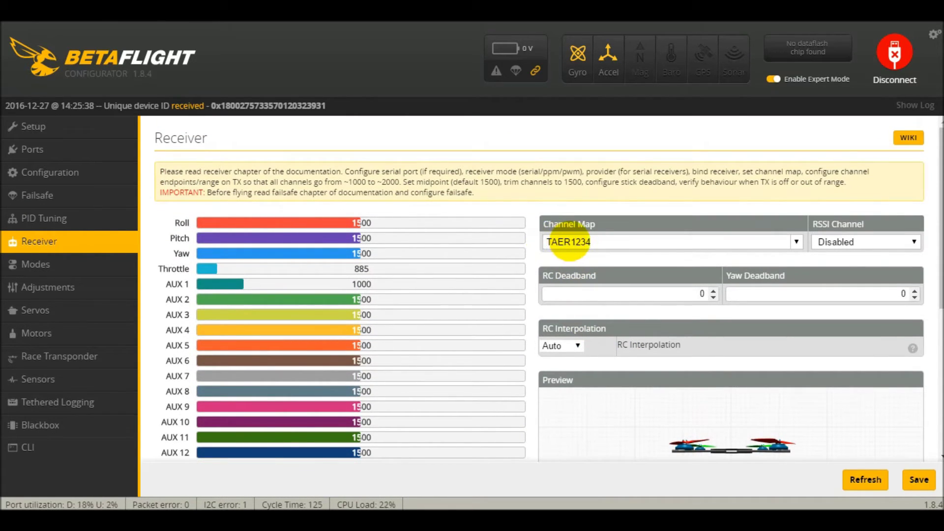
drag(569, 241, 546, 241)
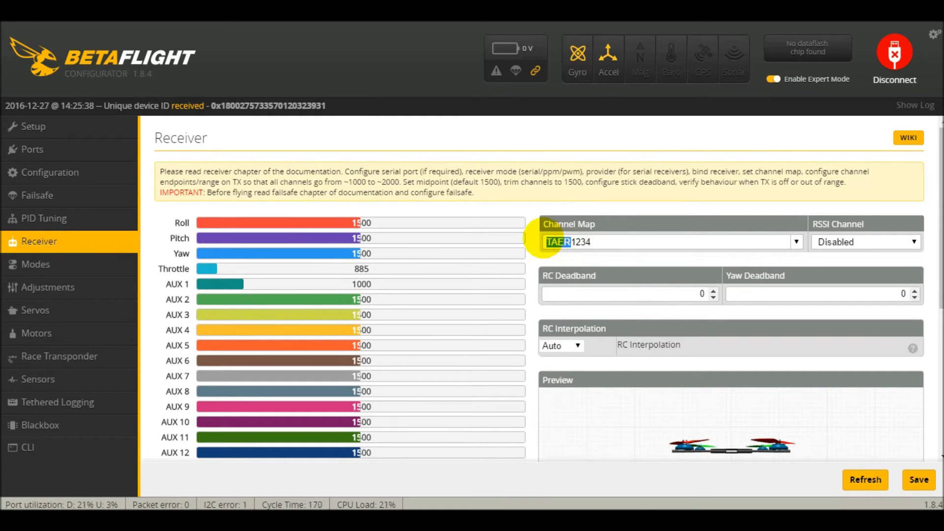
click(558, 241)
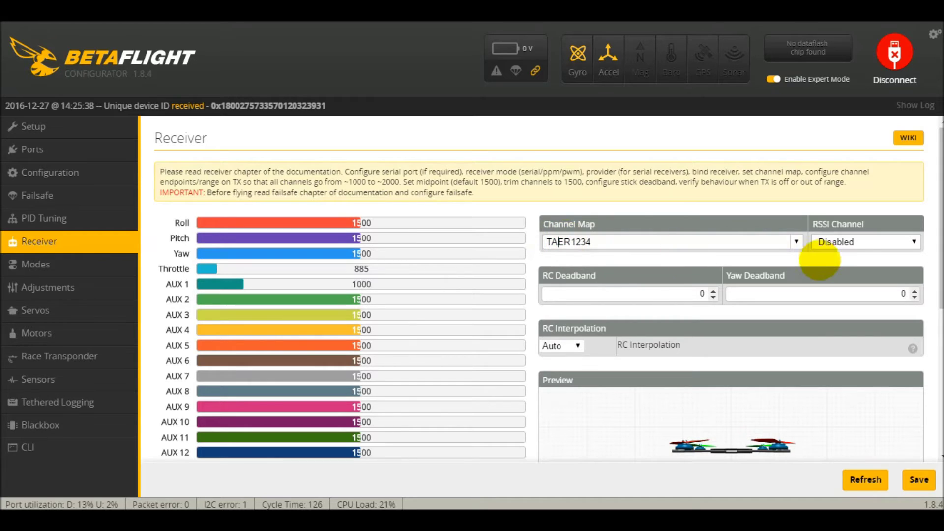
Pick the JR / Spektrum / Graupner channel map preset and review the channels.
click(796, 241)
click(634, 279)
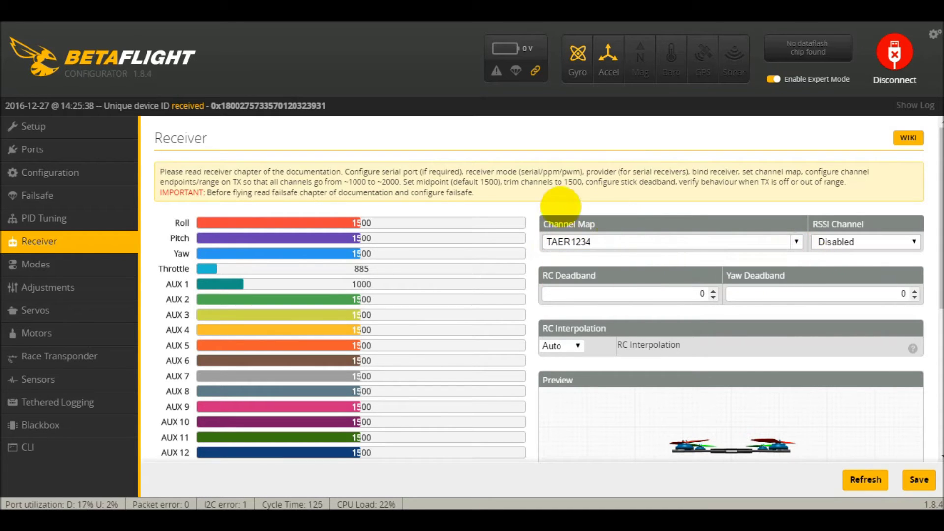
scroll(567, 371, down, 1)
scroll(566, 371, down, 5)
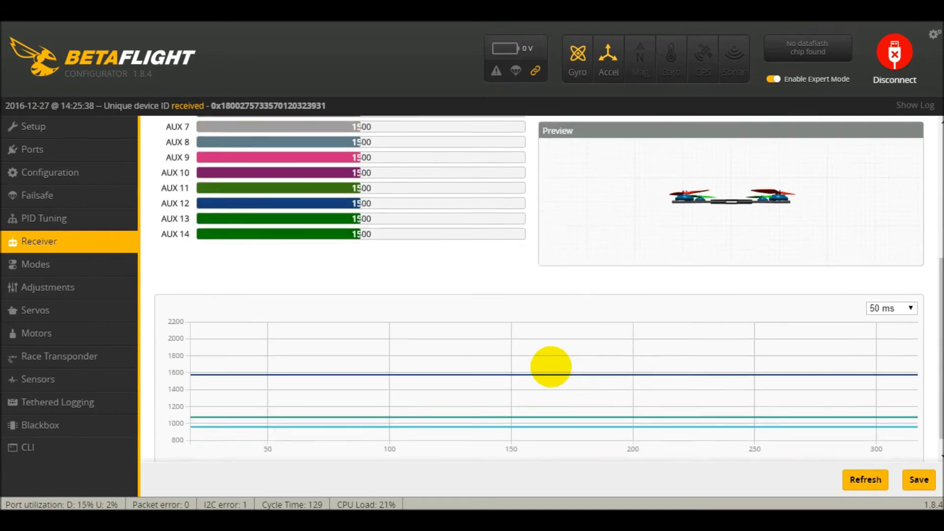
scroll(252, 236, up, 3)
click(86, 267)
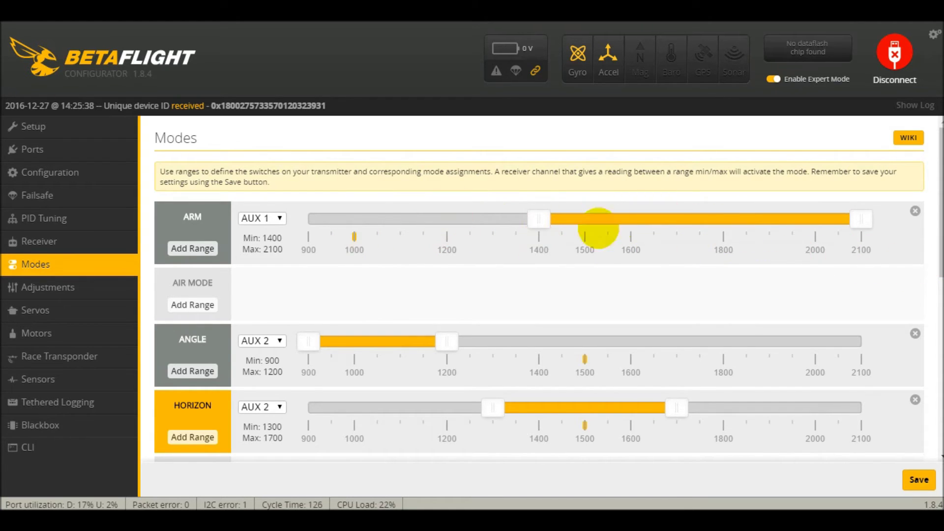
Verify the ARM, ANGLE and HORIZON ranges on AUX 1 and AUX 2, then open Adjustments.
scroll(488, 236, down, 2)
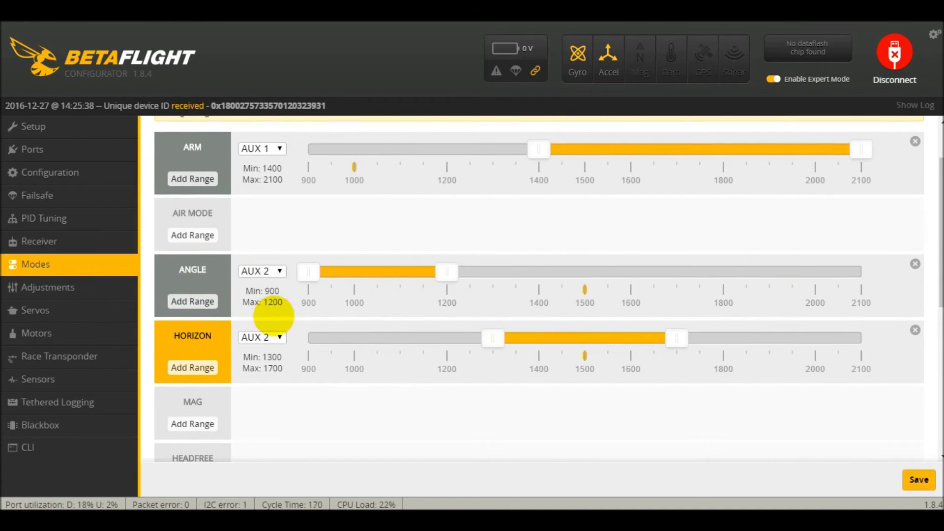
scroll(399, 347, down, 2)
scroll(399, 347, up, 4)
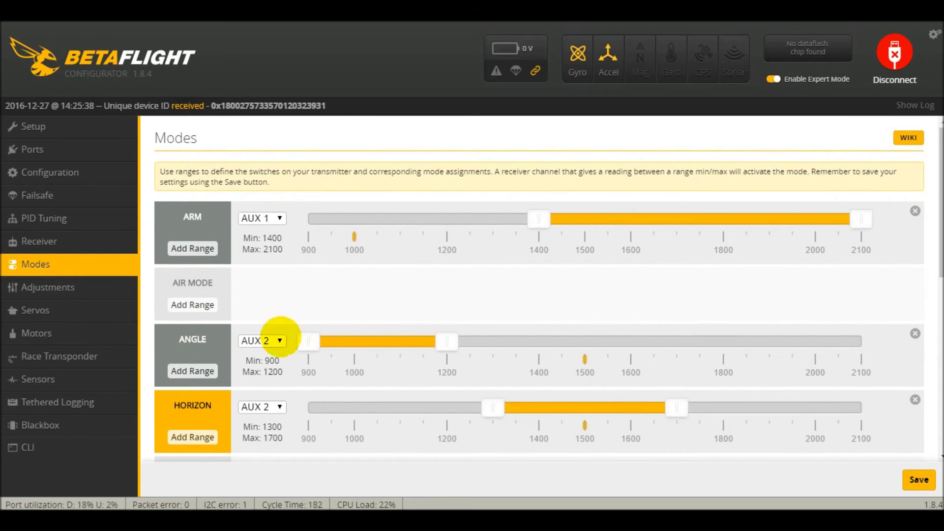
click(64, 289)
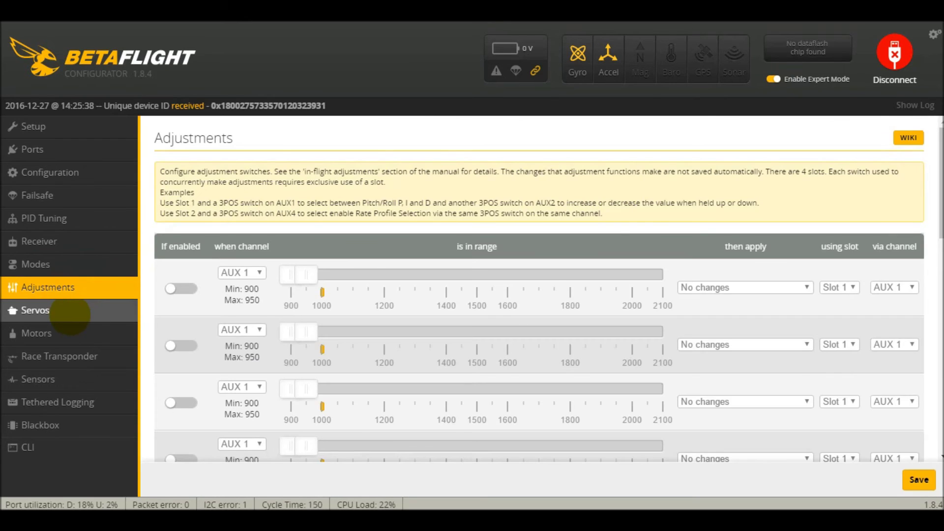
Look over the Servos, Motors, PID Tuning, Receiver and CLI pages, then leave the CLI.
click(69, 312)
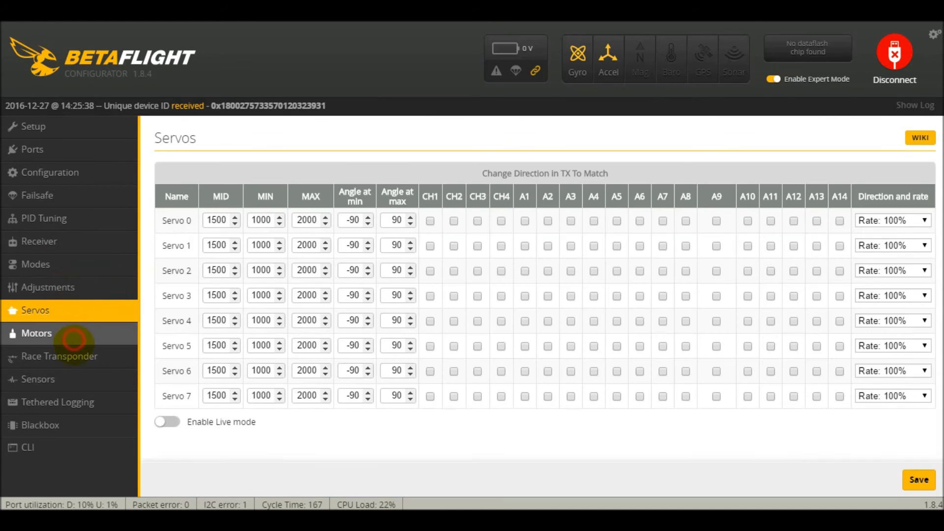
click(74, 340)
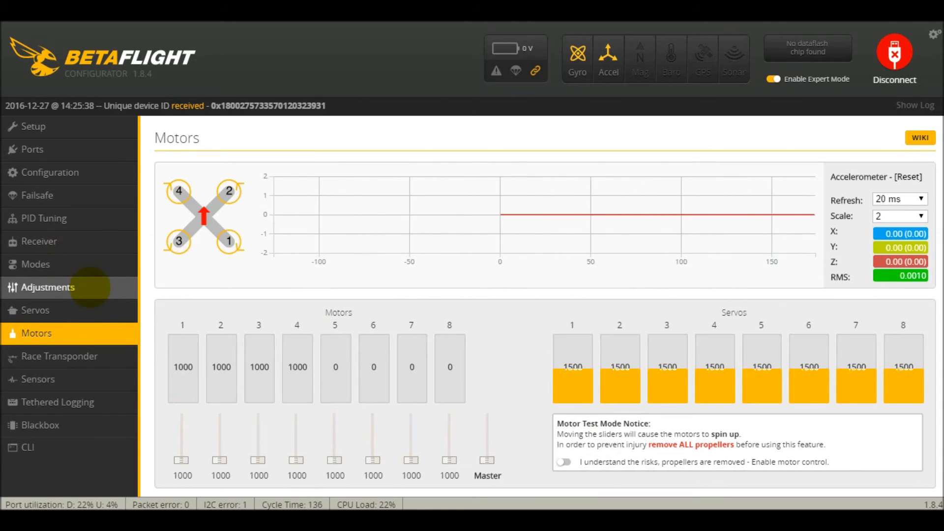
click(74, 217)
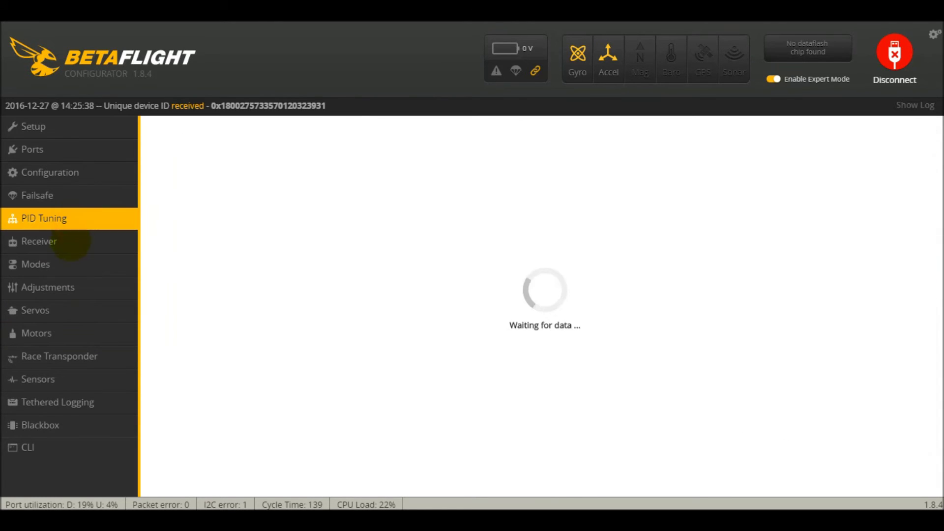
click(71, 241)
click(65, 444)
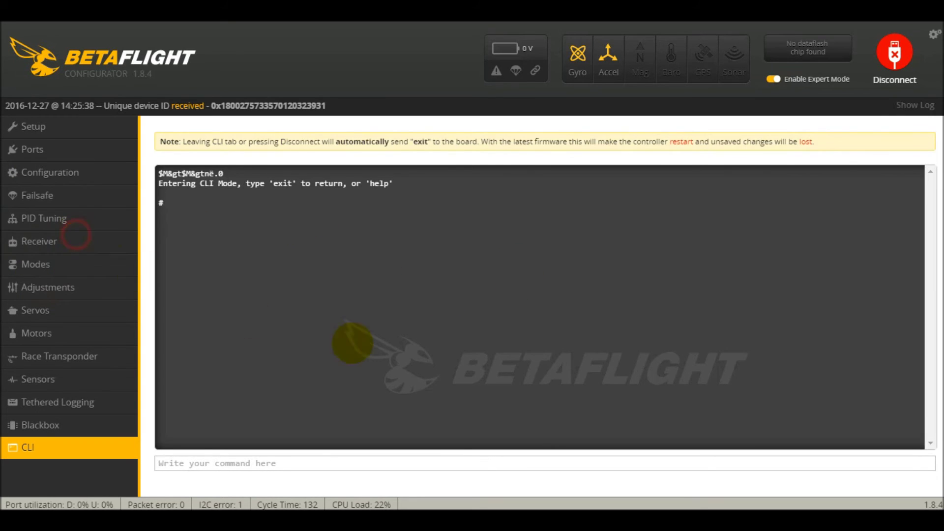
click(46, 241)
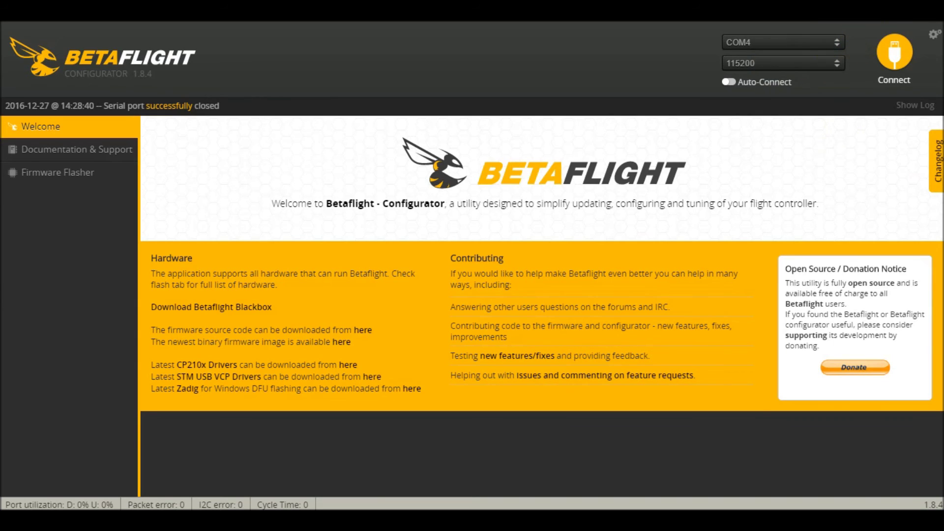
drag(786, 171, 920, 114)
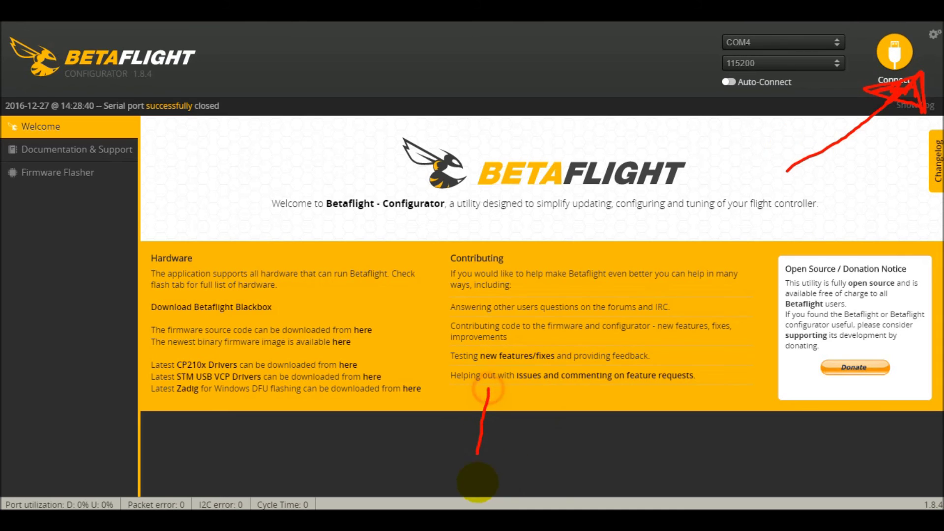
drag(477, 481, 454, 494)
key(Escape)
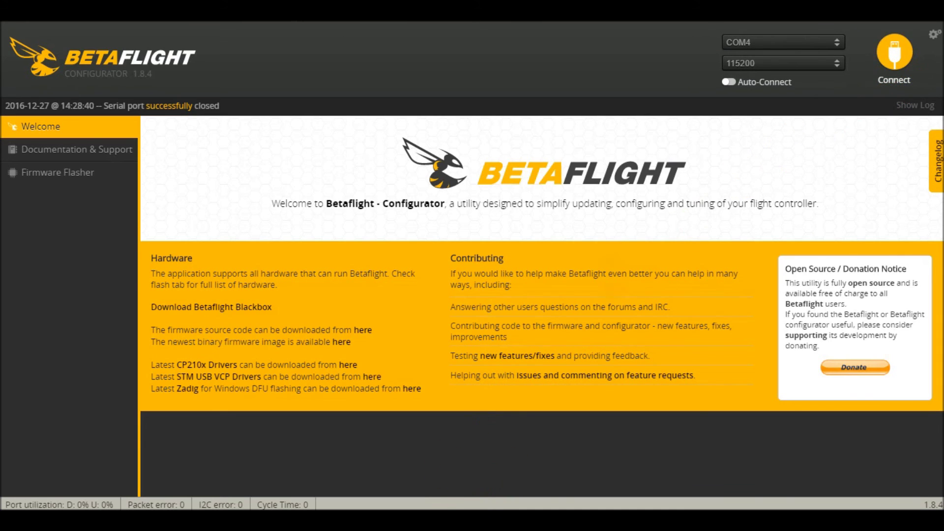